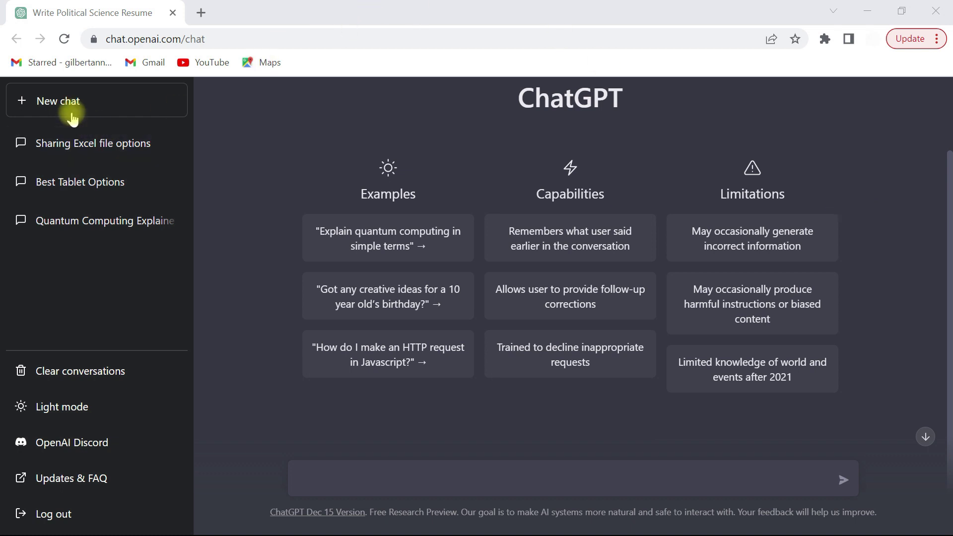
- Start a new chat and request a resume for a political science major with one year of experience
click(68, 100)
click(364, 474)
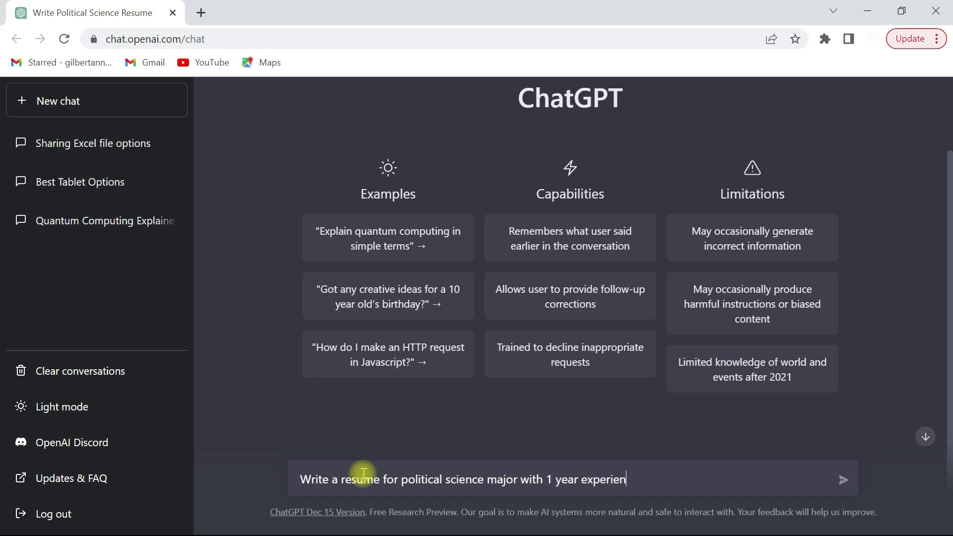
key(Return)
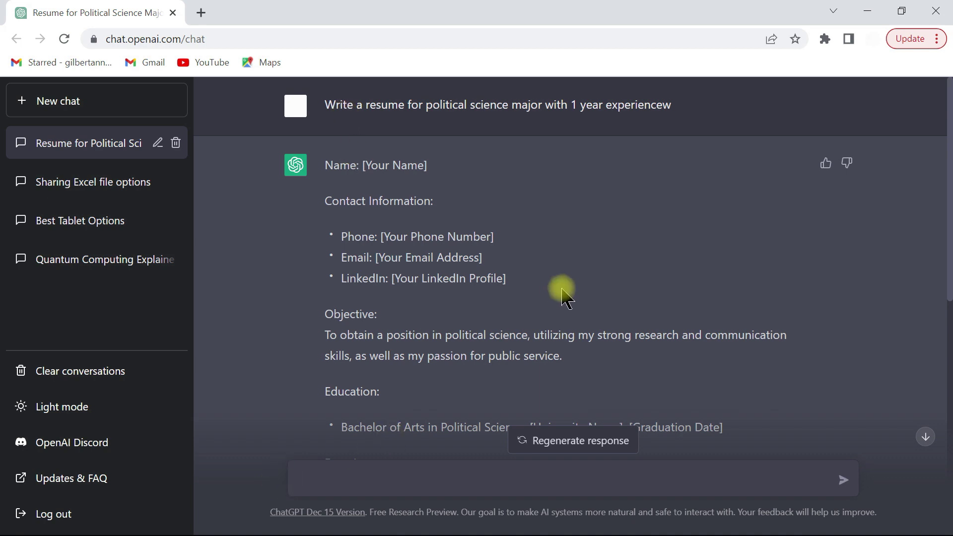
scroll(467, 383, down, 15)
- Send the MIT PhD, Purdue master's, Georgetown bachelor's and Apple/Intel background, asking for a resume
text(I am Joh)
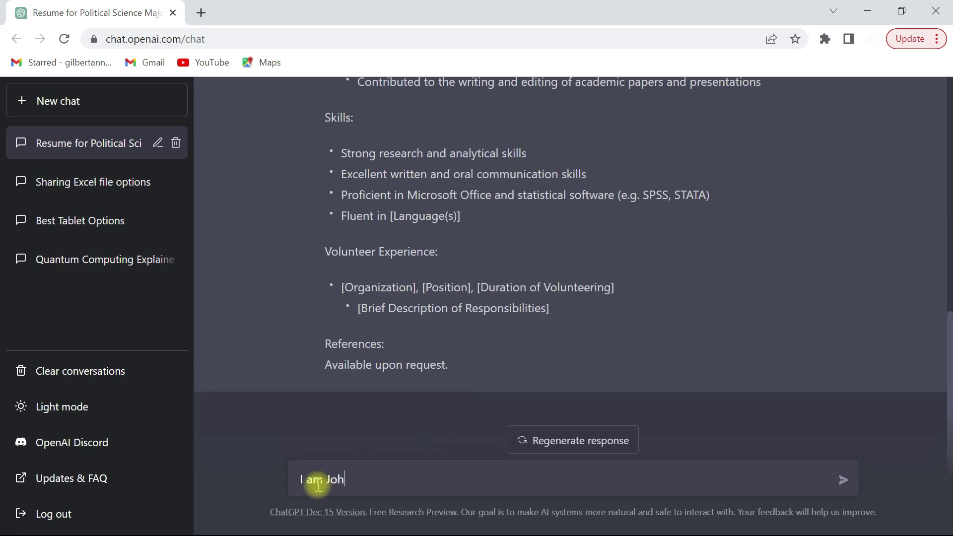
text(n Doe. I have a phd from mit in mechanical engineering)
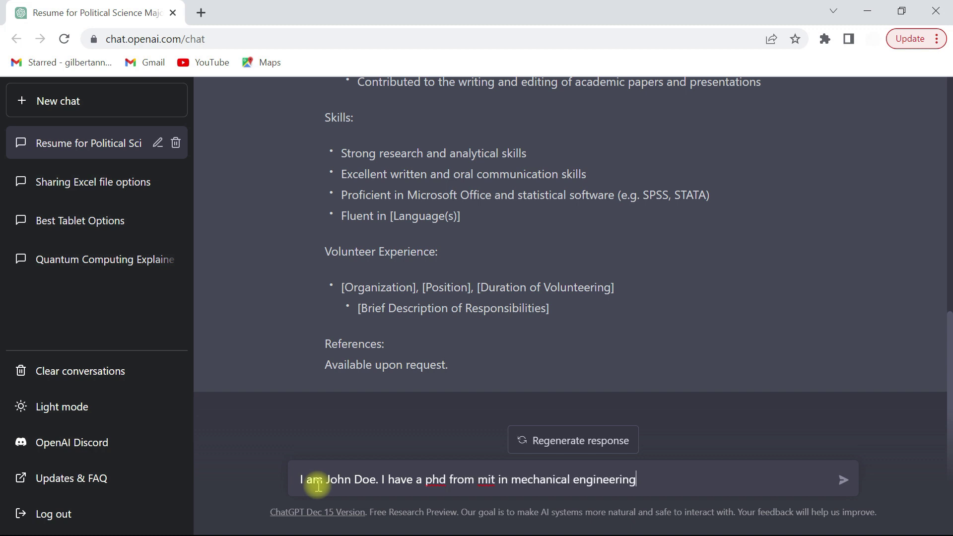
text(. I have masters in mat)
key(BackSpace)
text(aterial science and bachelors)
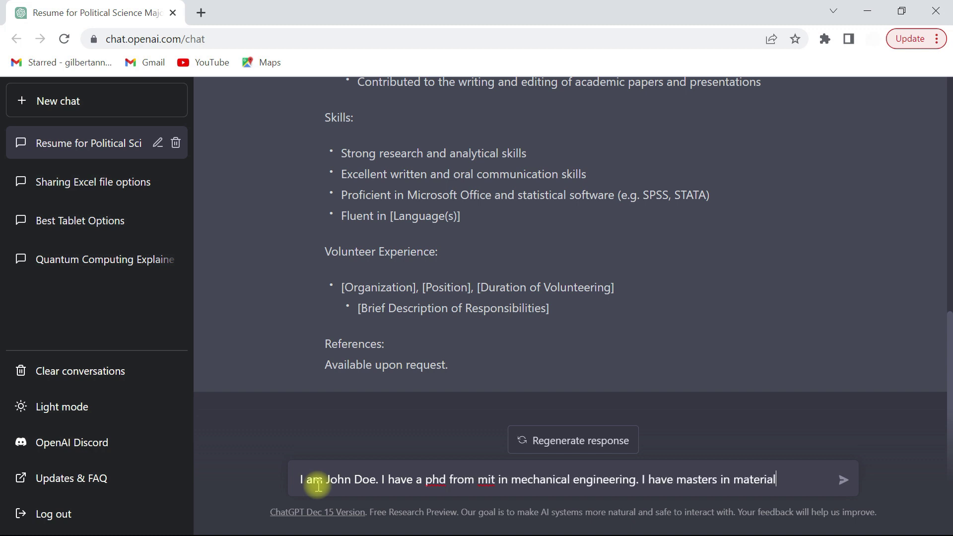
key(BackSpace)
key(BackSpace)
key(BackSpace)
key(BackSpace)
key(BackSpace)
key(BackSpace)
key(BackSpace)
key(BackSpace)
key(BackSpace)
key(BackSpace)
key(BackSpace)
key(BackSpace)
key(BackSpace)
text(from pur)
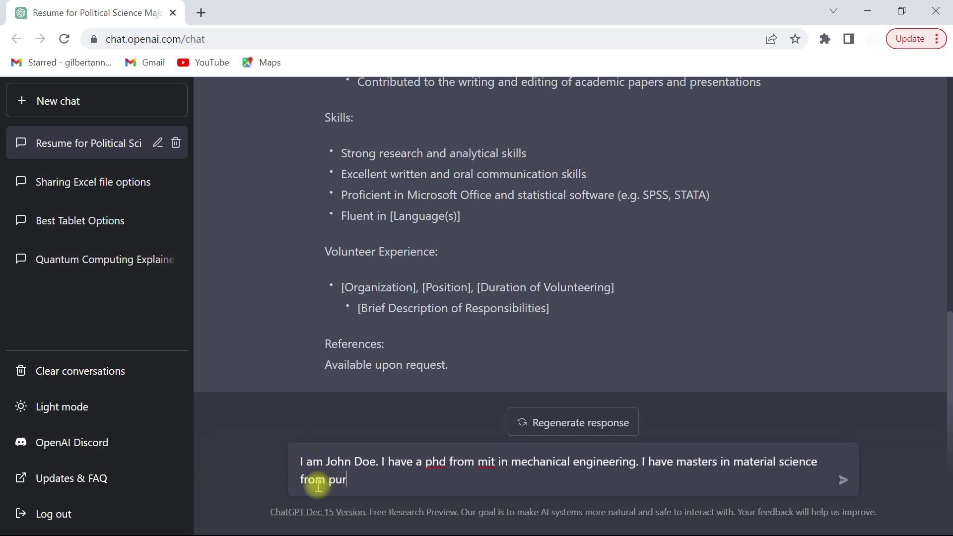
text(due and bachelors from georgetown univeris)
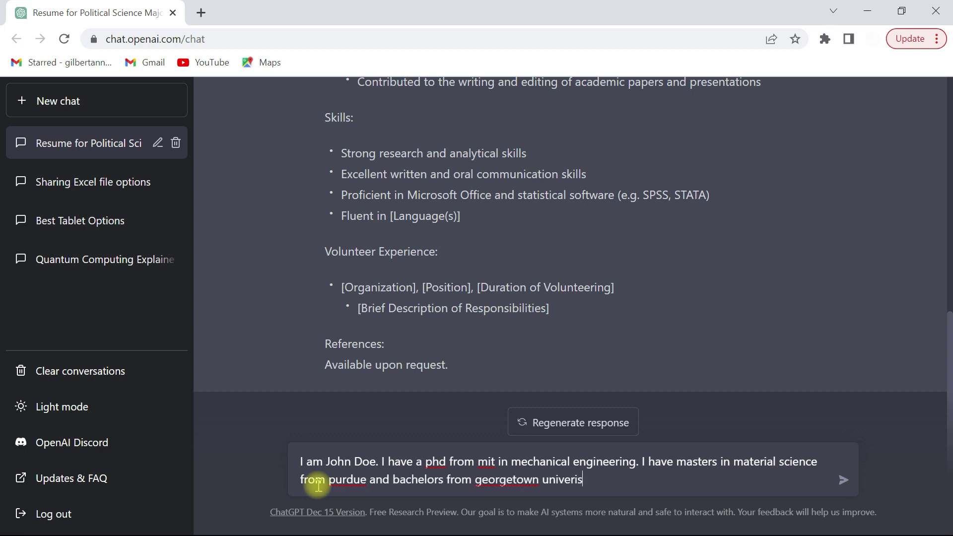
text(ity in mechanical engineering.)
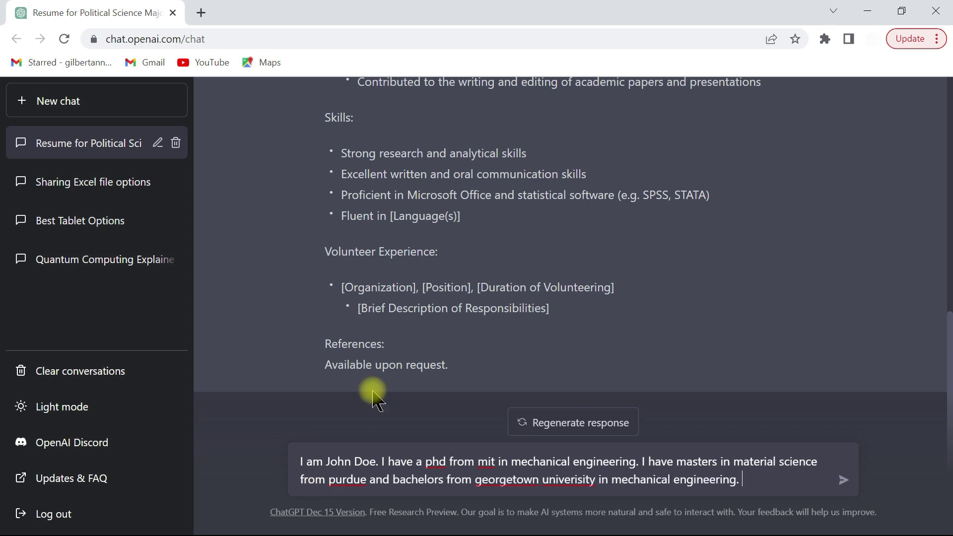
scroll(373, 390, up, 4)
scroll(925, 494, down, 4)
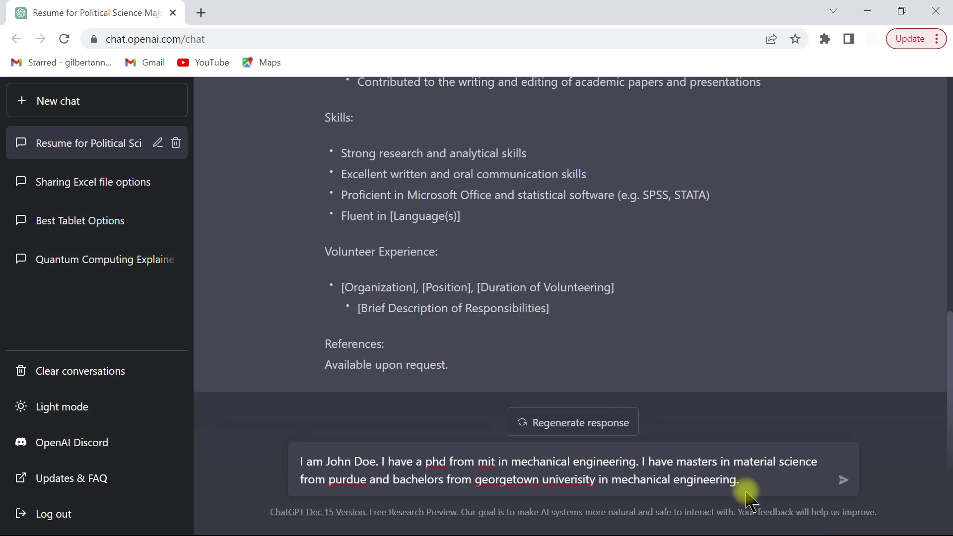
text(eering. I have 3 years working ecper)
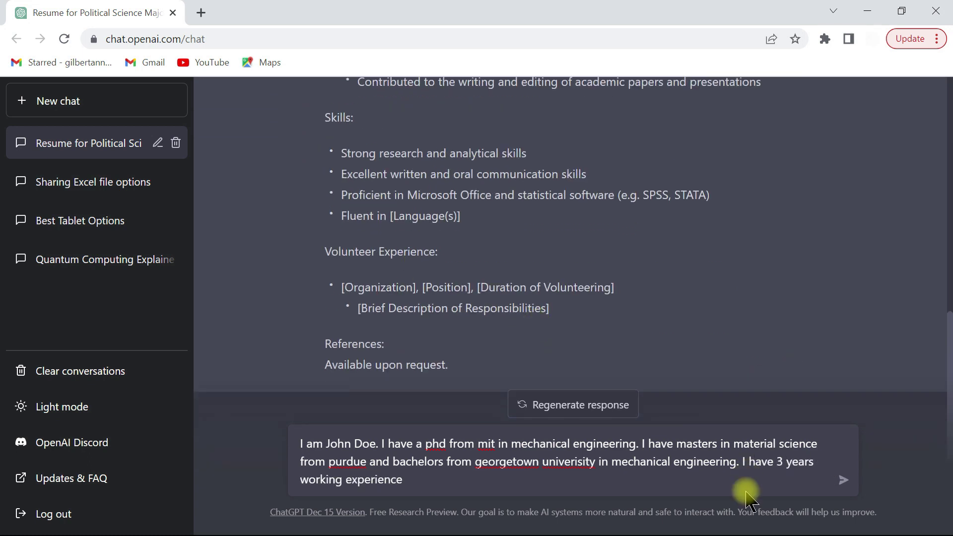
text(ience. 1 year working at apple)
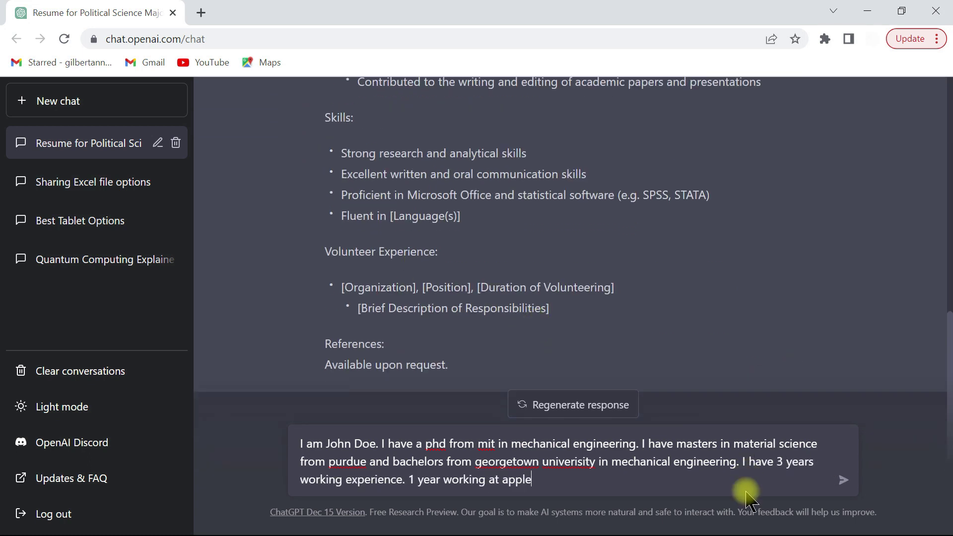
text( as a product development en)
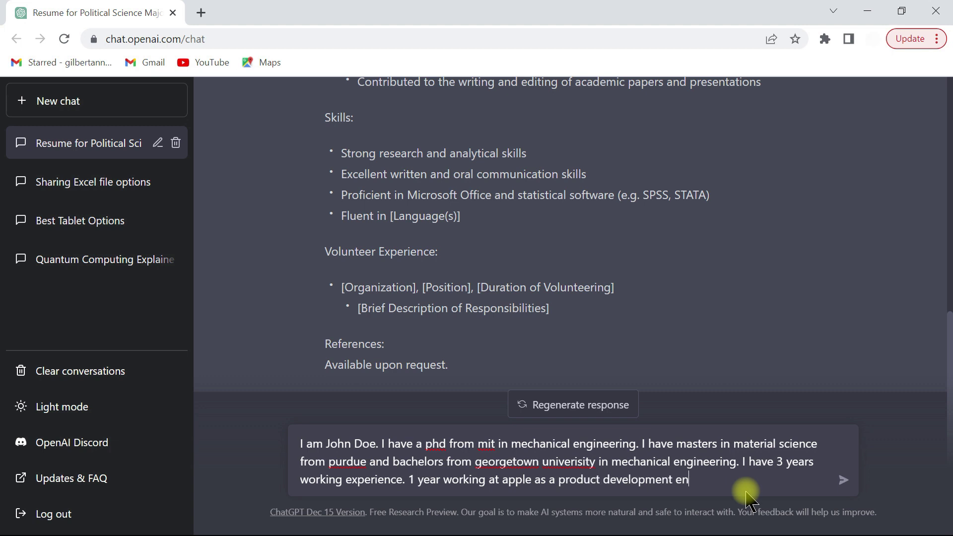
text(gineer and 2 years at intel as semiconductor engineer)
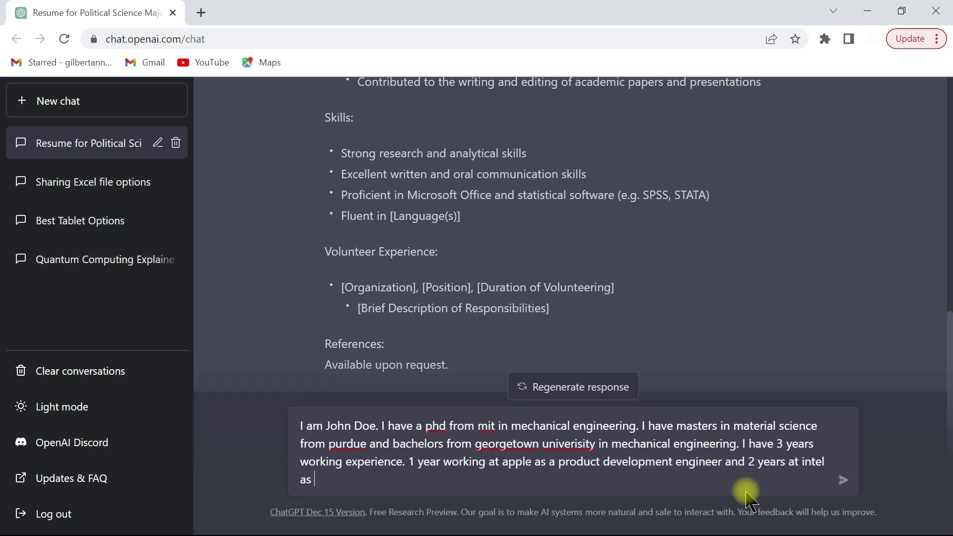
text(. Some of skills include, )
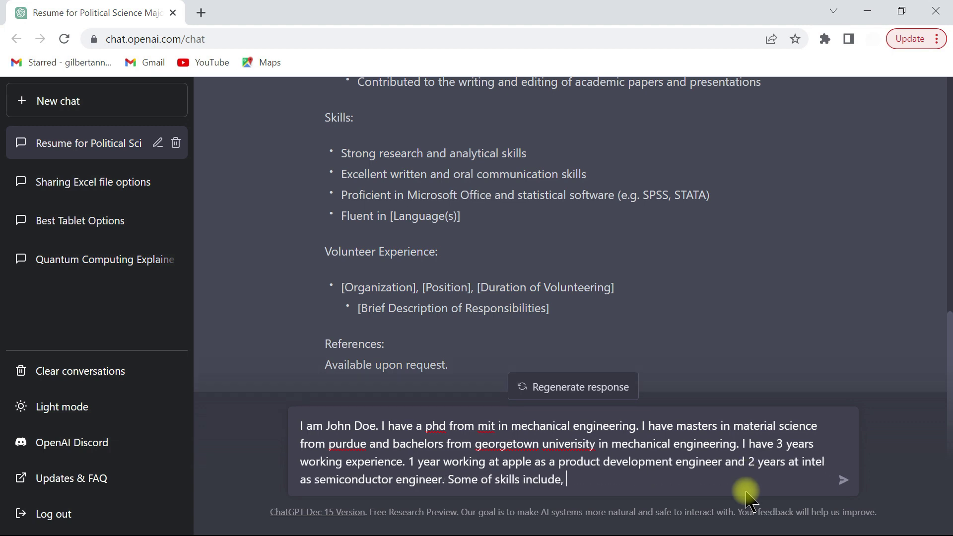
text(project management, computer program)
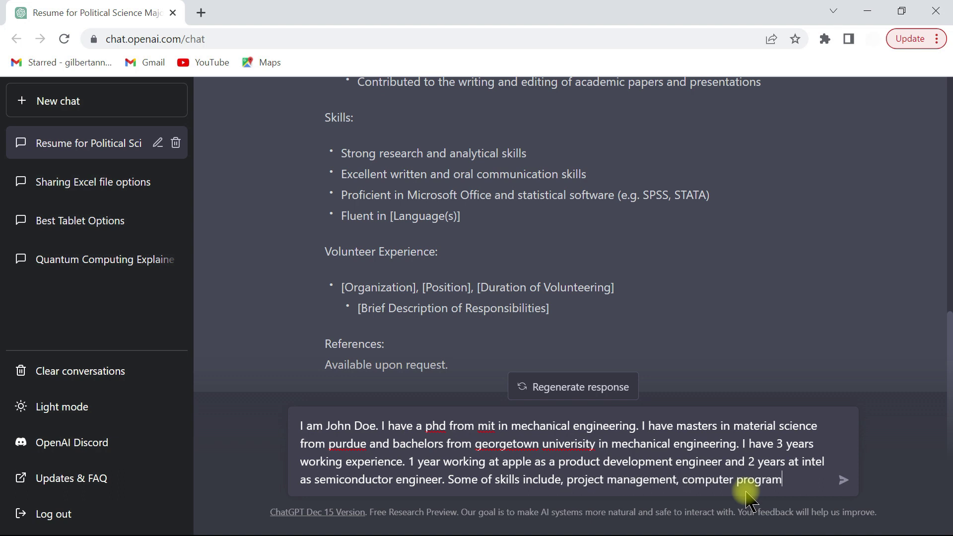
text(ming, critical thinking and team leading. Write a resume for me)
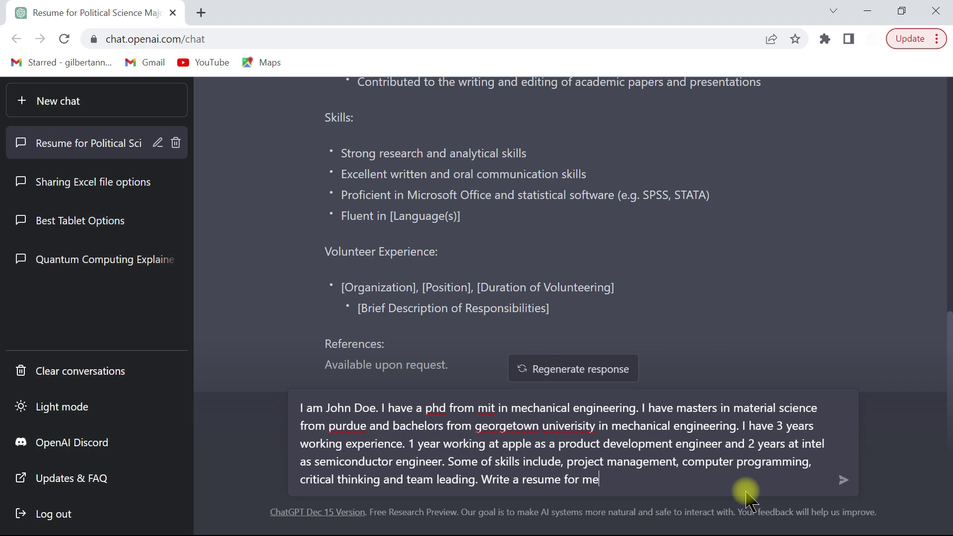
key(Return)
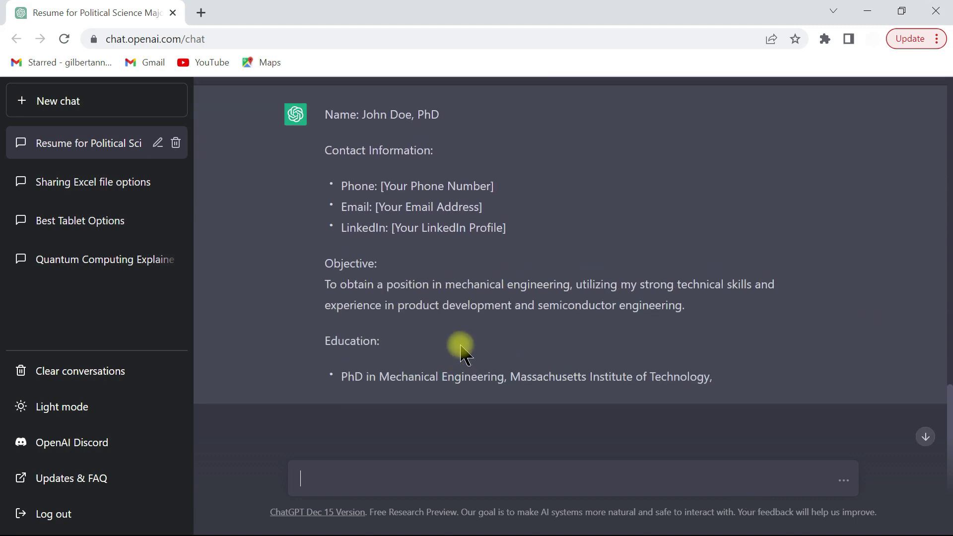
- Scroll through the generated engineering resume down to its References section
scroll(461, 348, up, 5)
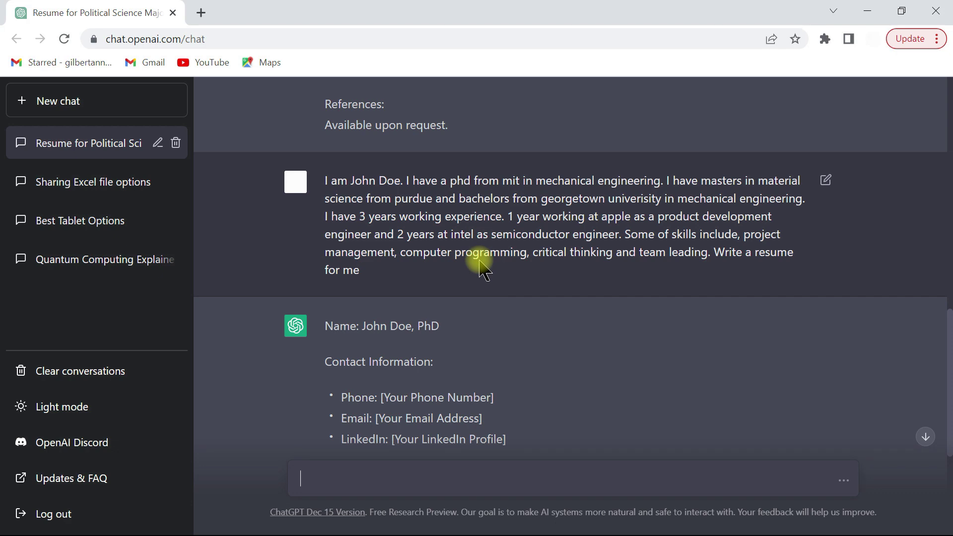
scroll(472, 303, down, 2)
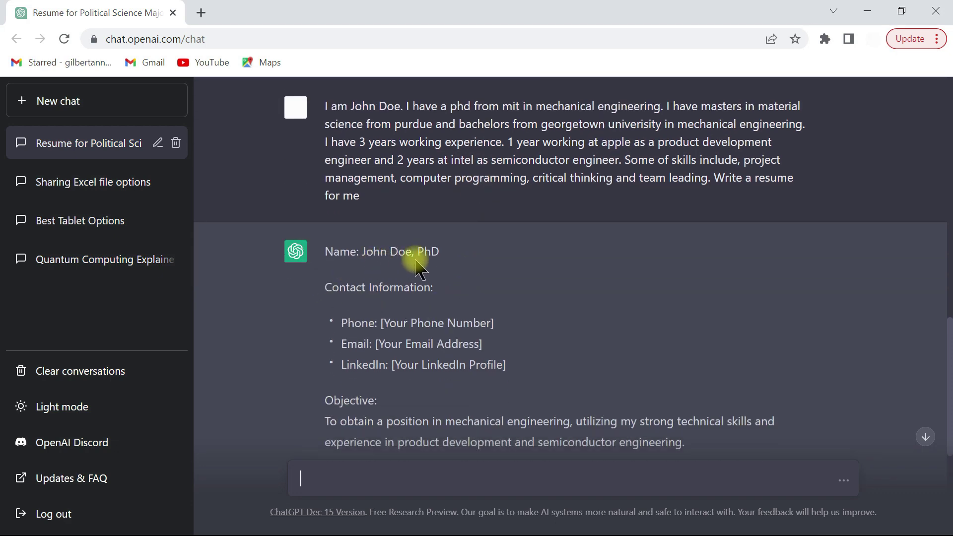
scroll(425, 276, down, 1)
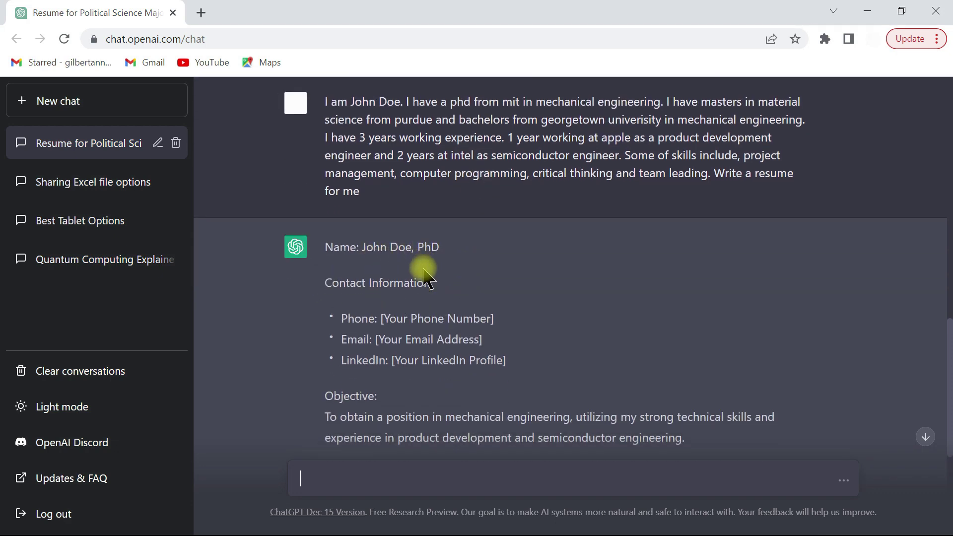
scroll(424, 275, down, 4)
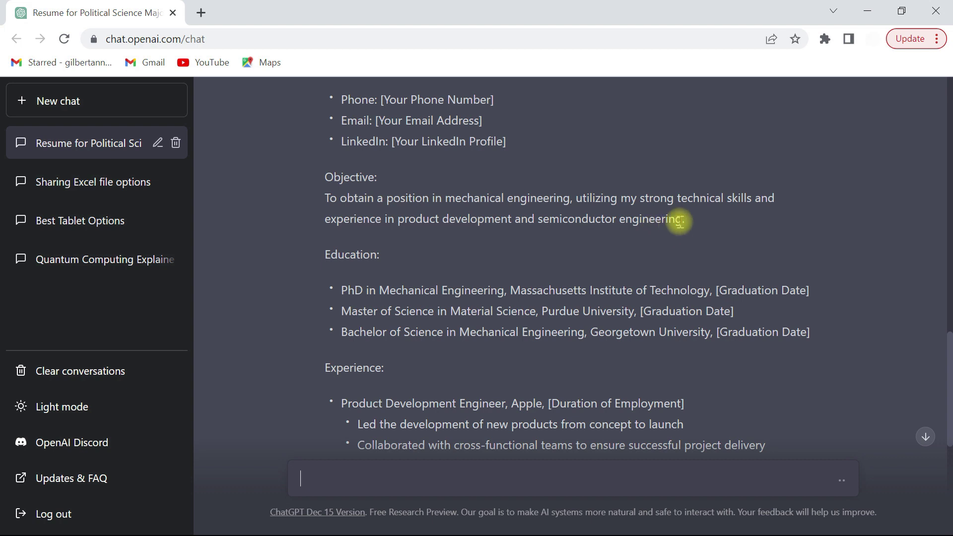
scroll(553, 270, down, 1)
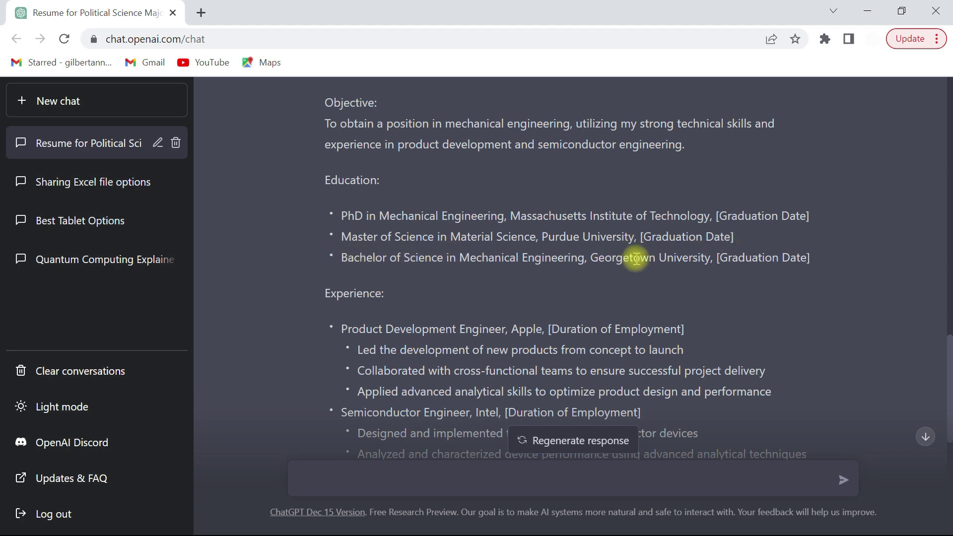
scroll(394, 276, down, 3)
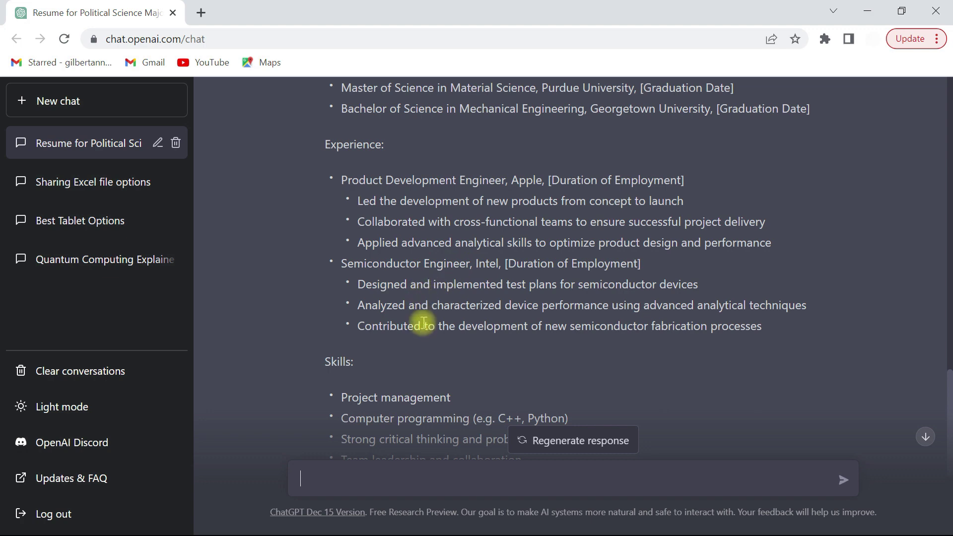
scroll(437, 326, down, 3)
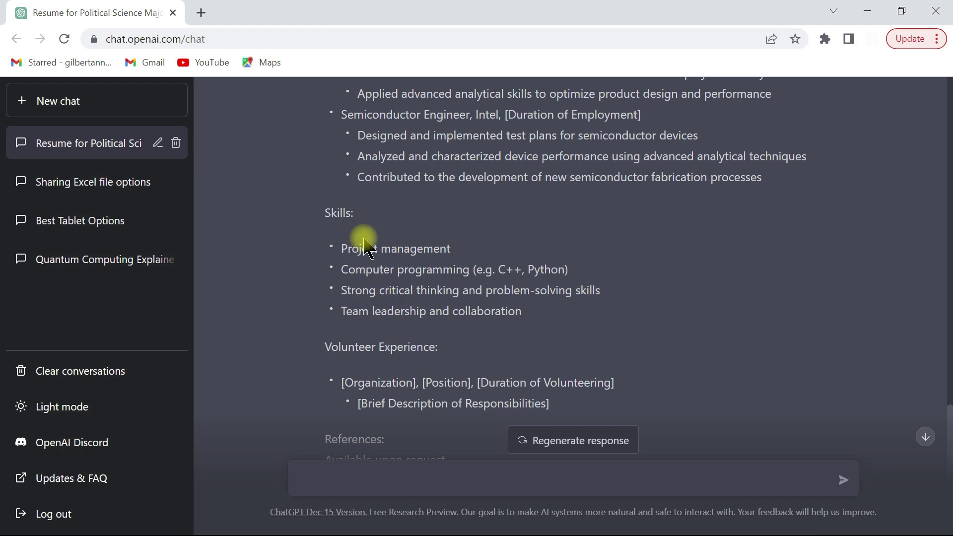
scroll(377, 256, down, 2)
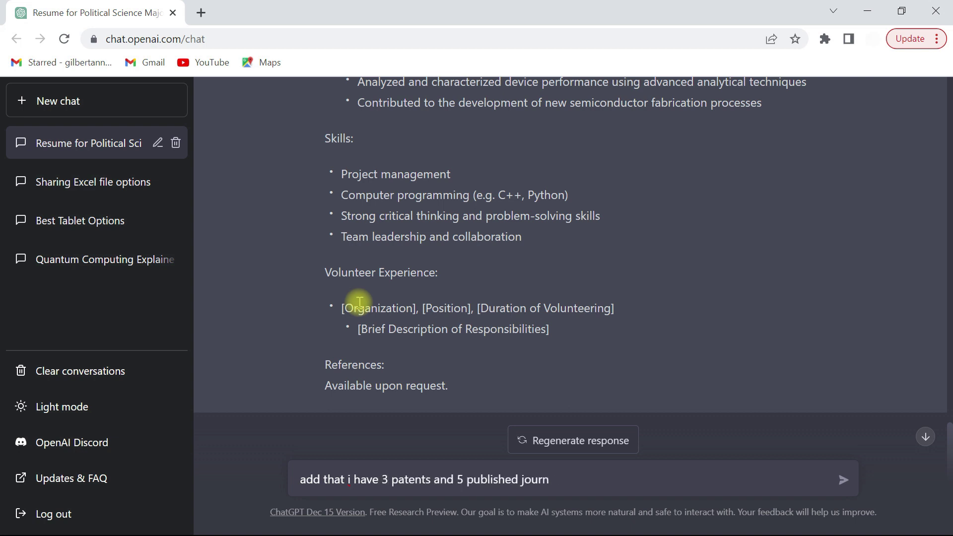
- Ask to add 3 patents, 5 research papers and a Meta software internship to the resume
text(arch papers. Also ad)
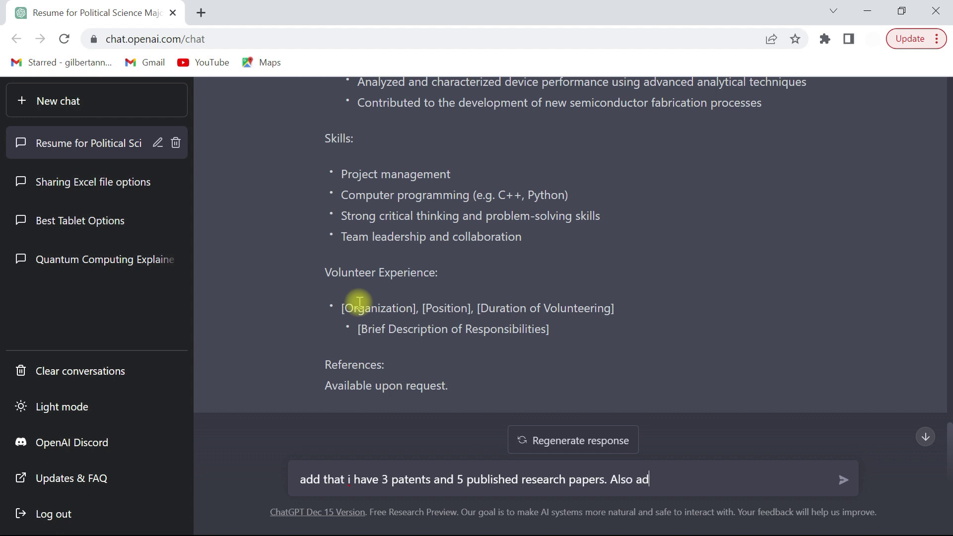
text(d that I have an internship at)
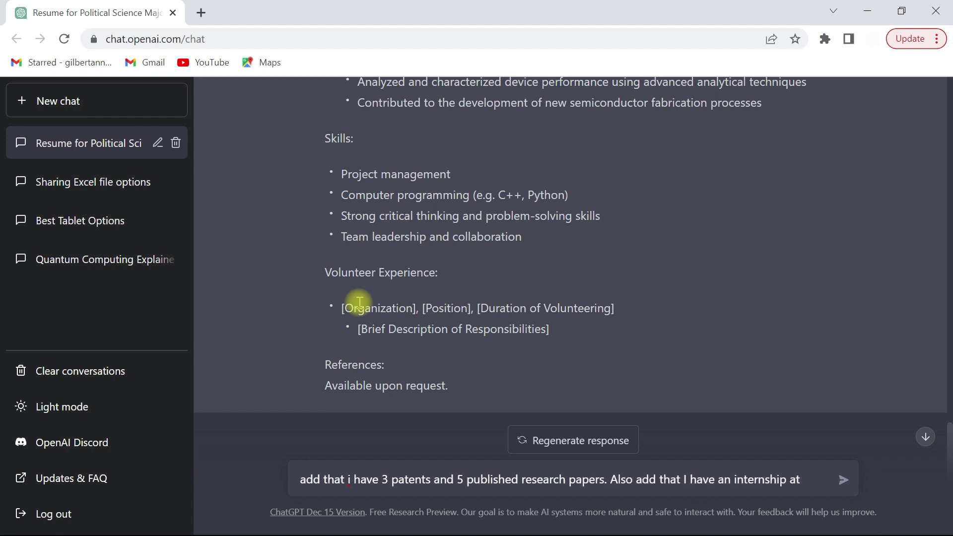
text( Meta as a software intern)
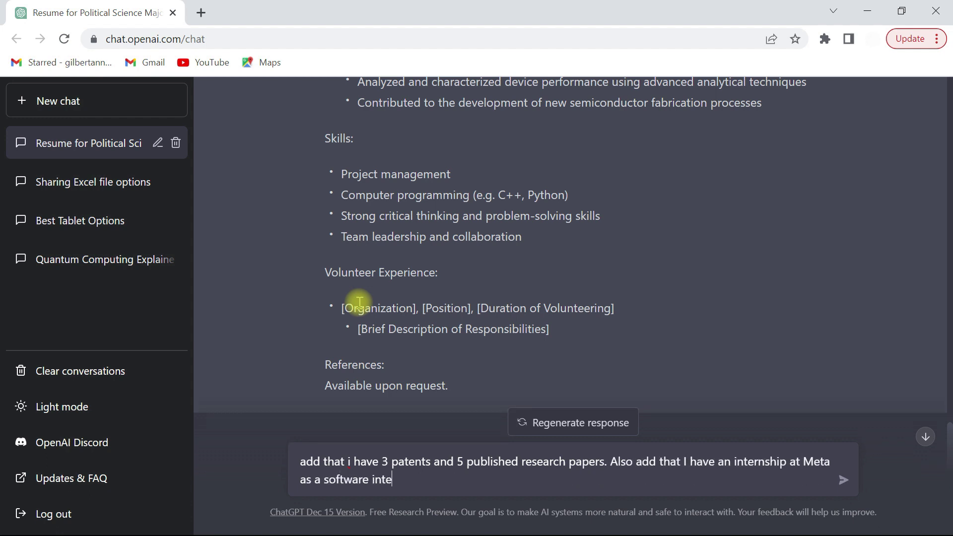
key(Return)
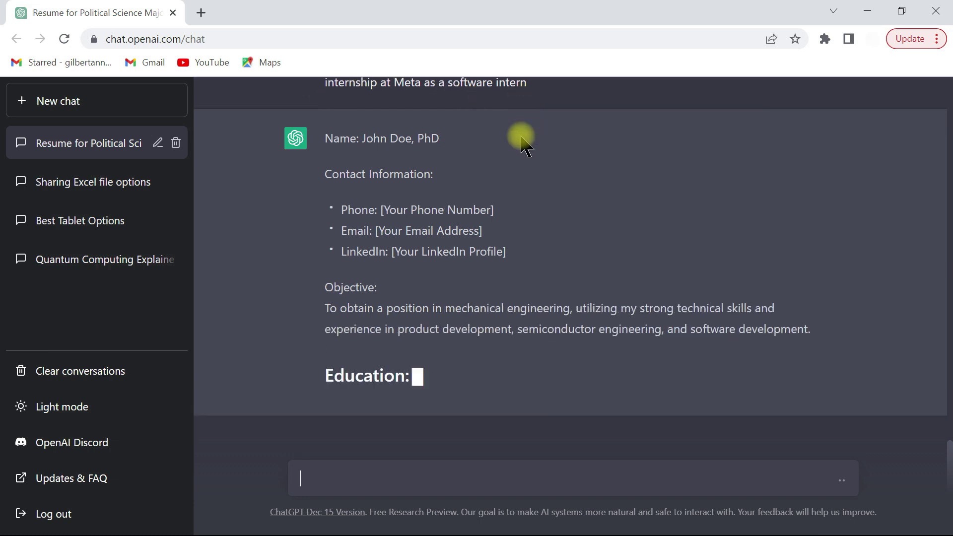
- Scroll through the revised resume as its Professional Accomplishments section is generated
scroll(447, 198, up, 3)
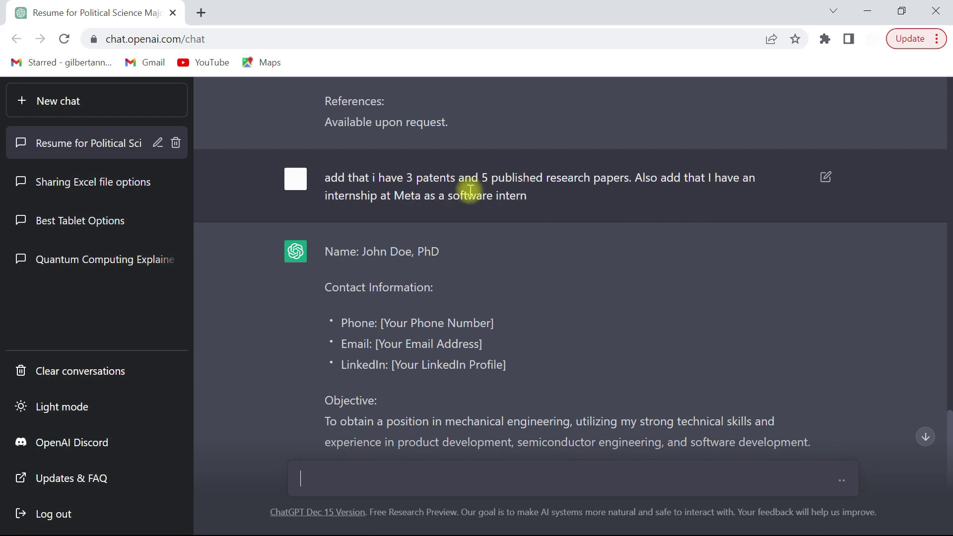
scroll(470, 190, down, 4)
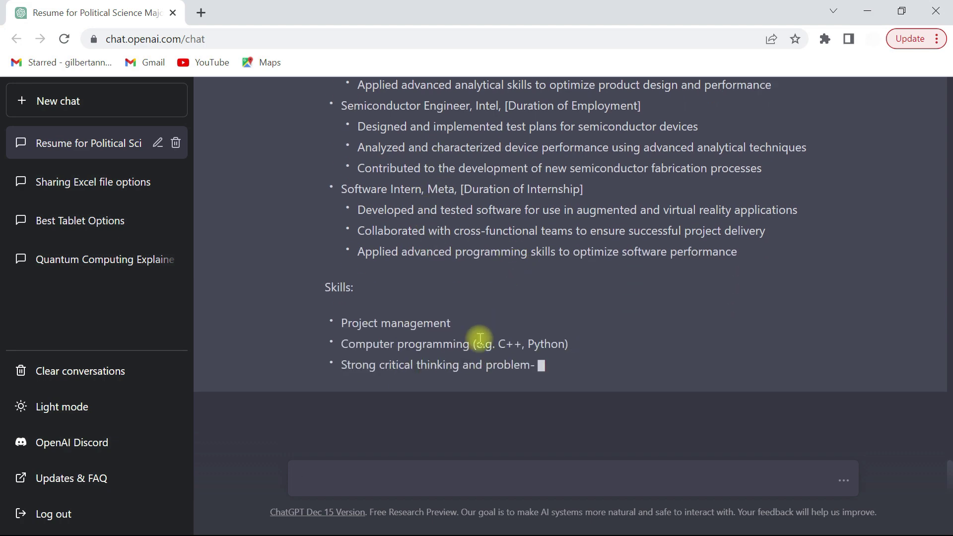
scroll(447, 298, up, 2)
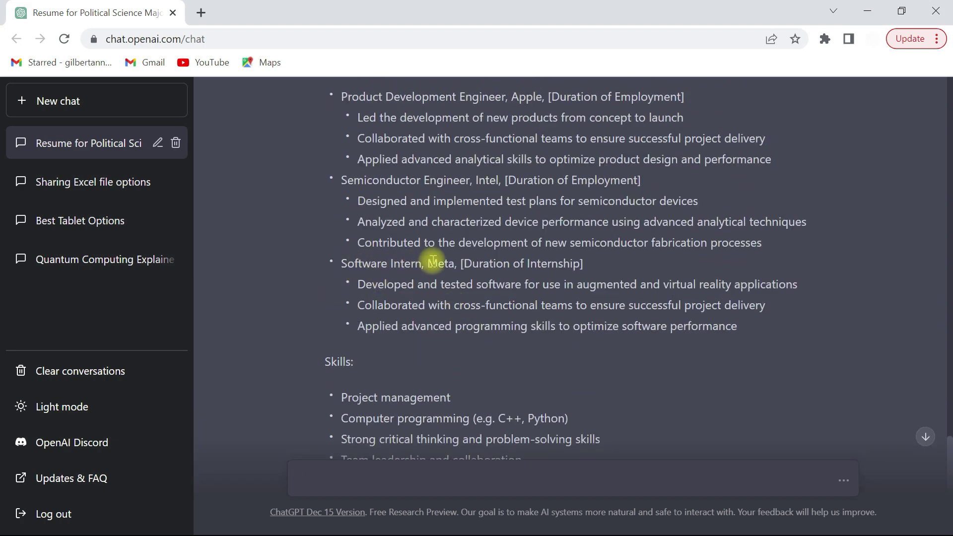
scroll(478, 309, down, 5)
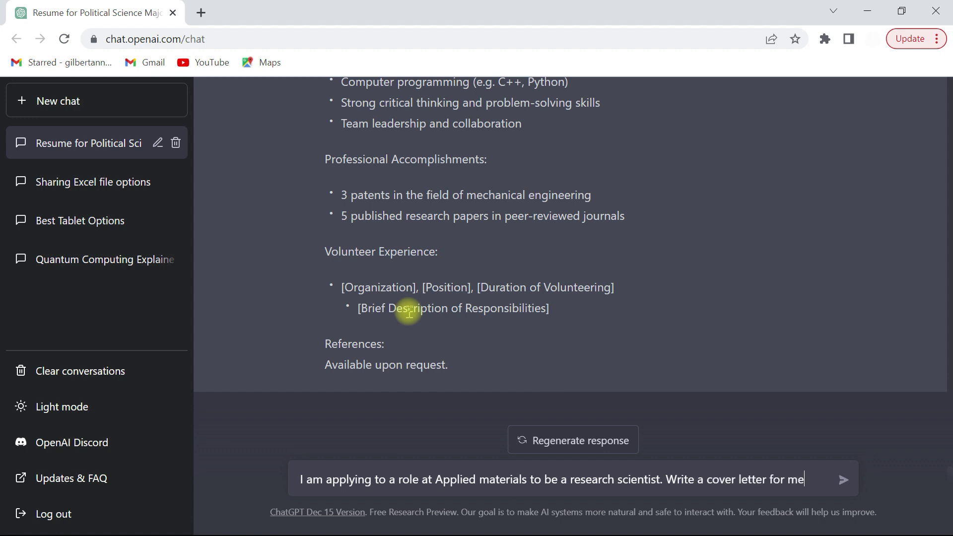
- Send the request for a cover letter for an Applied Materials research scientist role
key(Return)
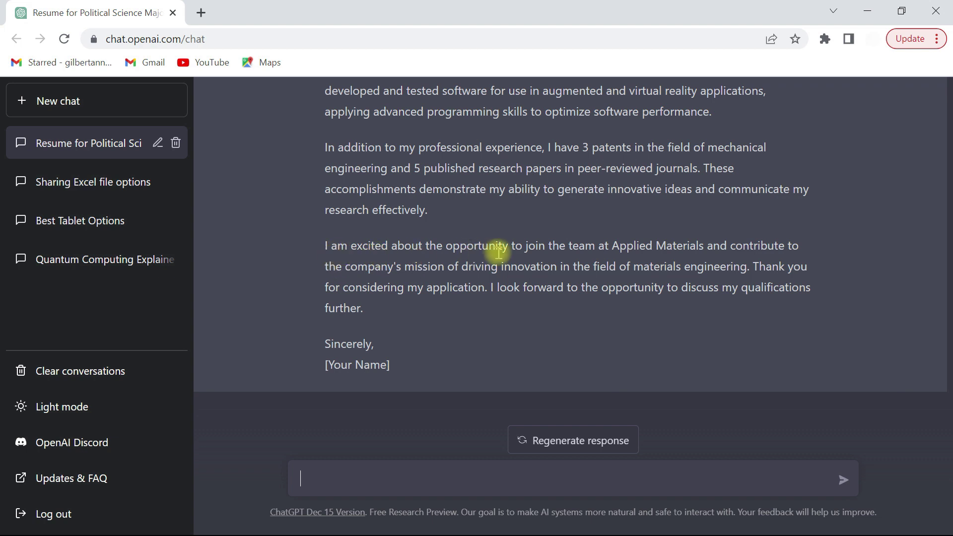
- Regenerate the finished Applied Materials cover letter for an alternative version
click(527, 444)
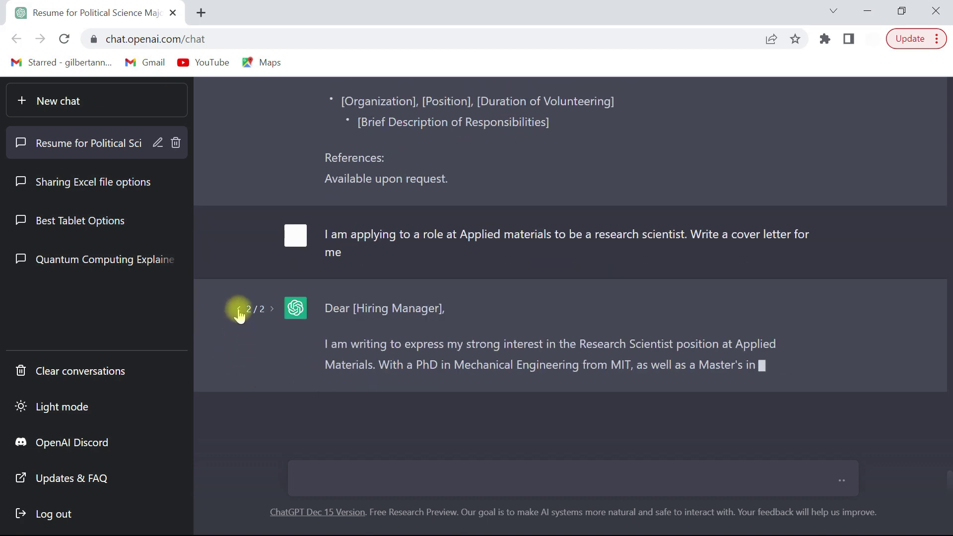
- Flip back to cover letter version 1/2, then return to version 2/2
click(239, 288)
scroll(283, 134, up, 5)
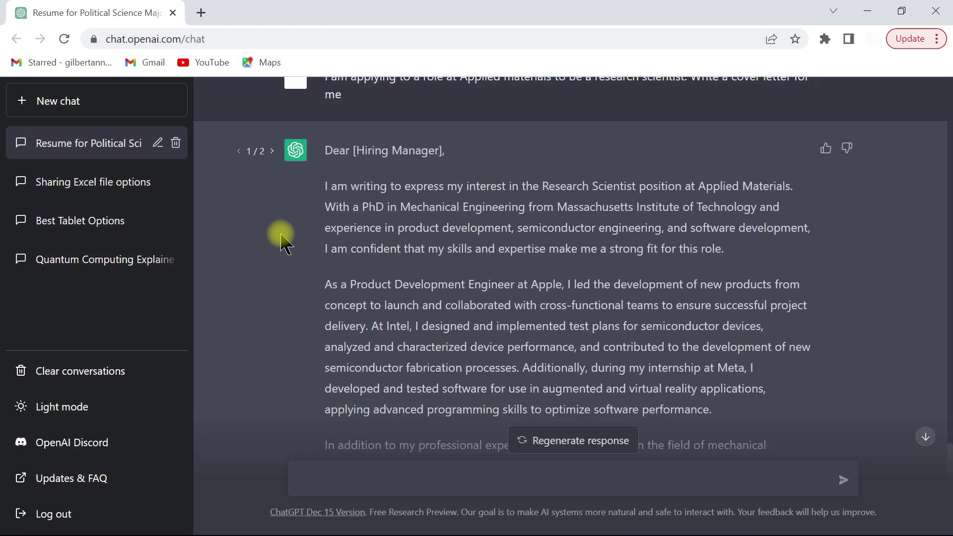
click(273, 151)
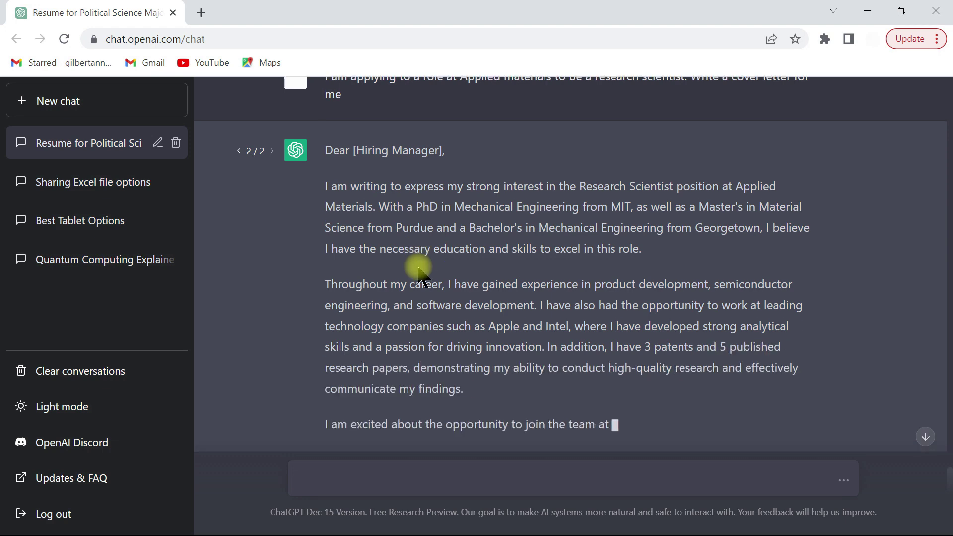
scroll(420, 267, up, 8)
- Scroll up and down through the completed second cover letter to its sign-off
scroll(390, 256, up, 15)
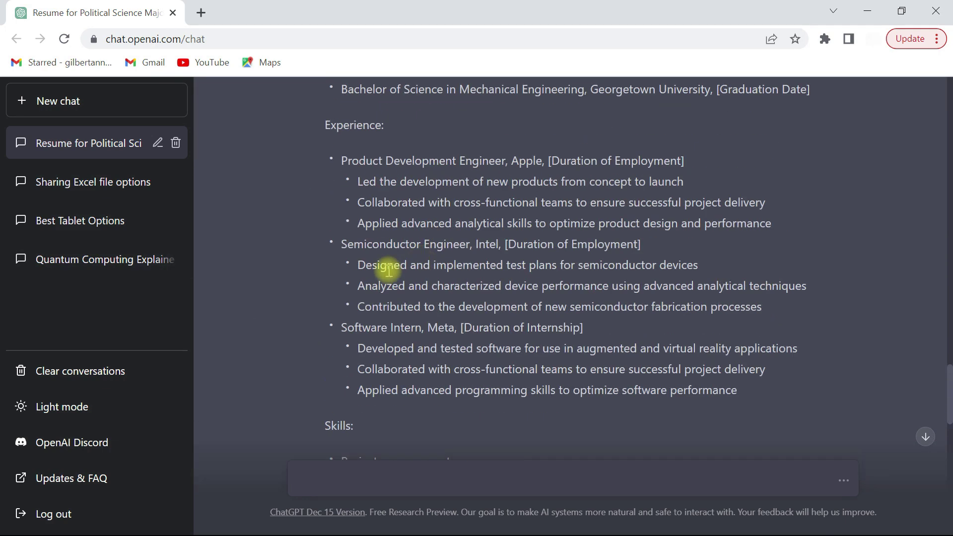
scroll(405, 207, down, 16)
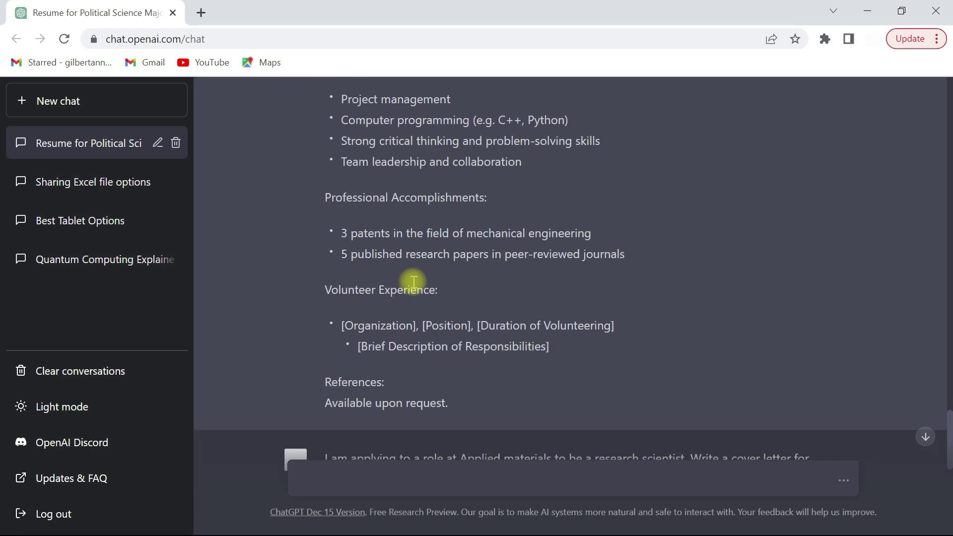
scroll(417, 298, up, 1)
scroll(411, 298, down, 9)
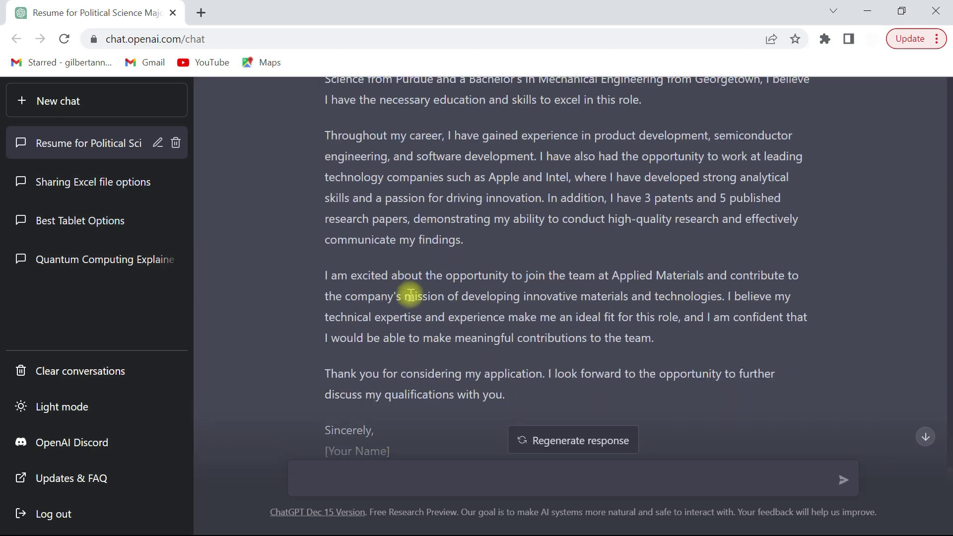
scroll(411, 295, up, 3)
scroll(410, 297, down, 4)
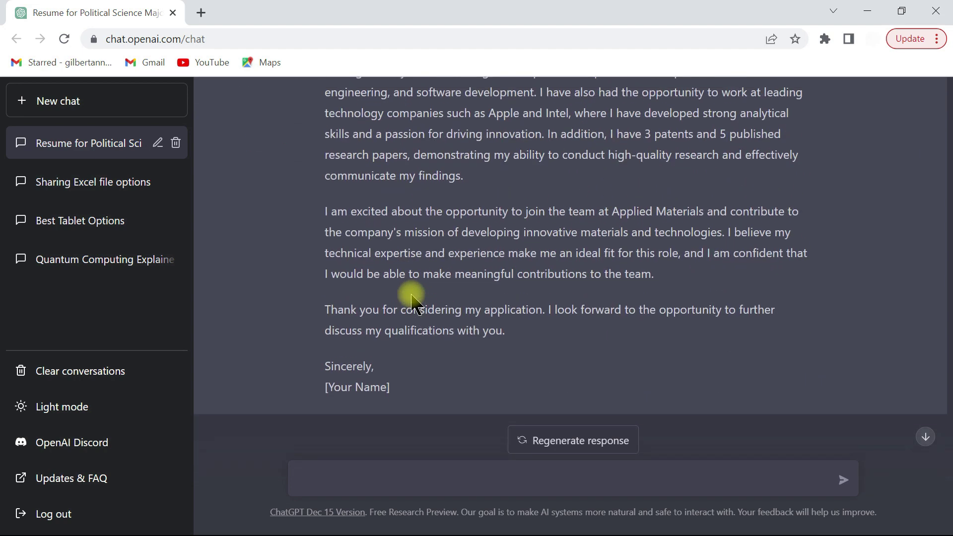
scroll(417, 291, up, 4)
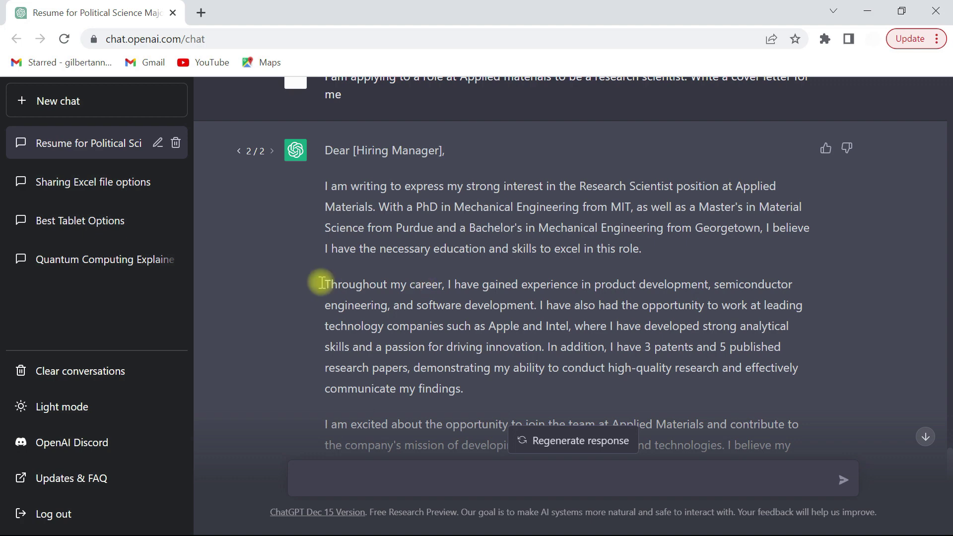
scroll(370, 260, down, 3)
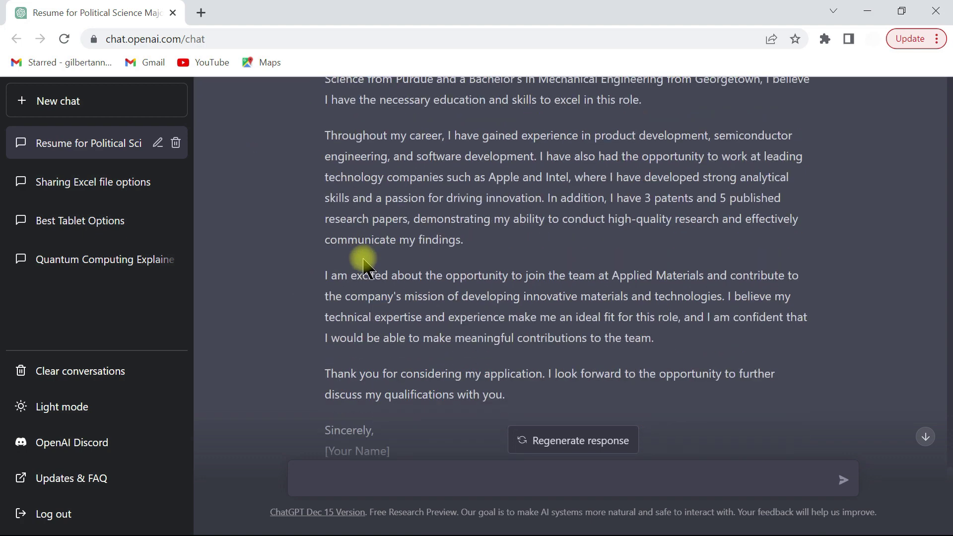